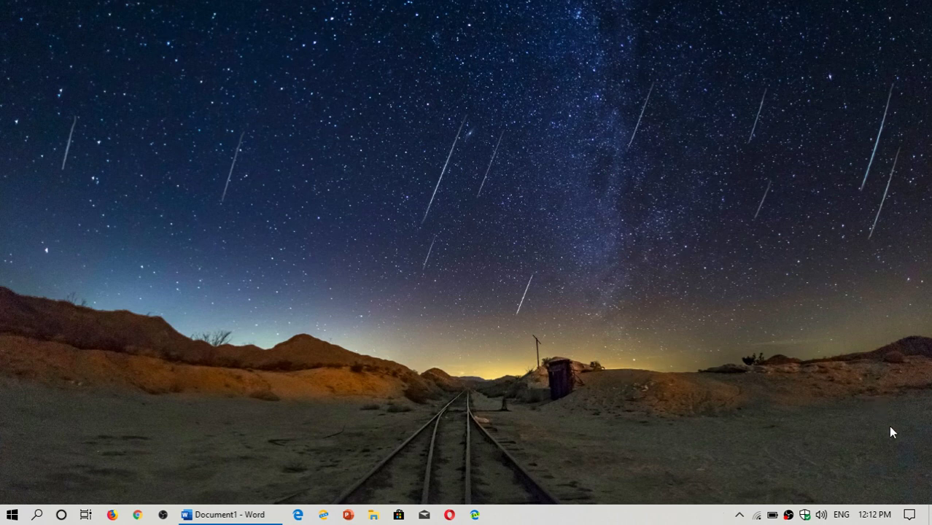
# Drag the Action Center brightness slider down and back to 100, then open All settings
pyautogui.click(909, 514)
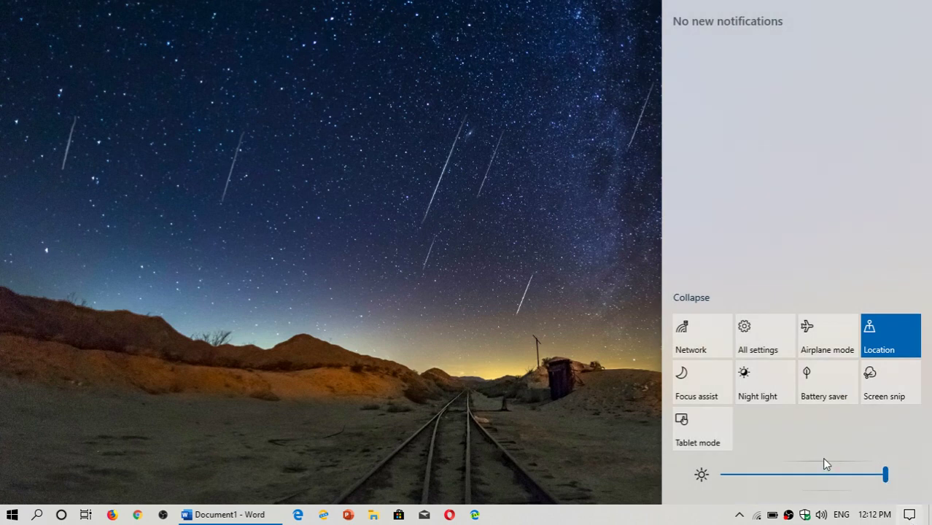
pyautogui.moveTo(751, 474); pyautogui.dragTo(931, 470)
pyautogui.click(514, 299)
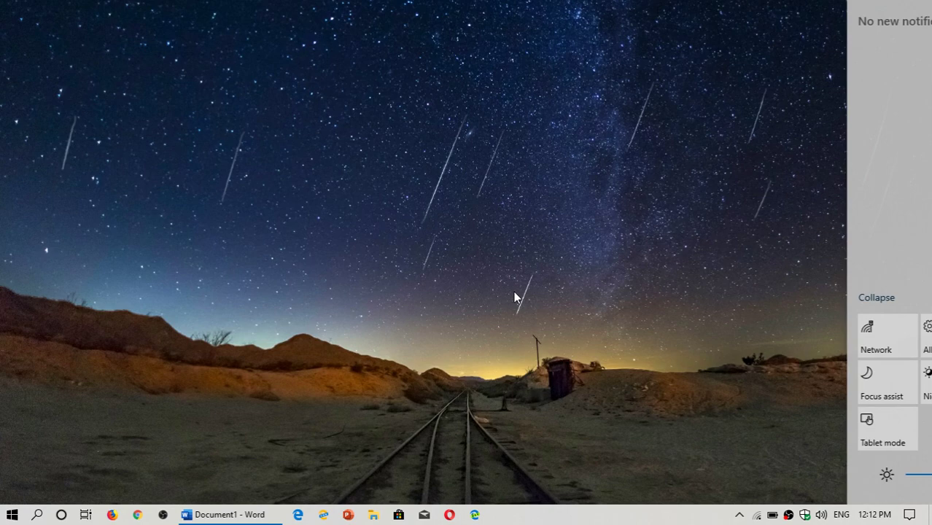
pyautogui.click(918, 519)
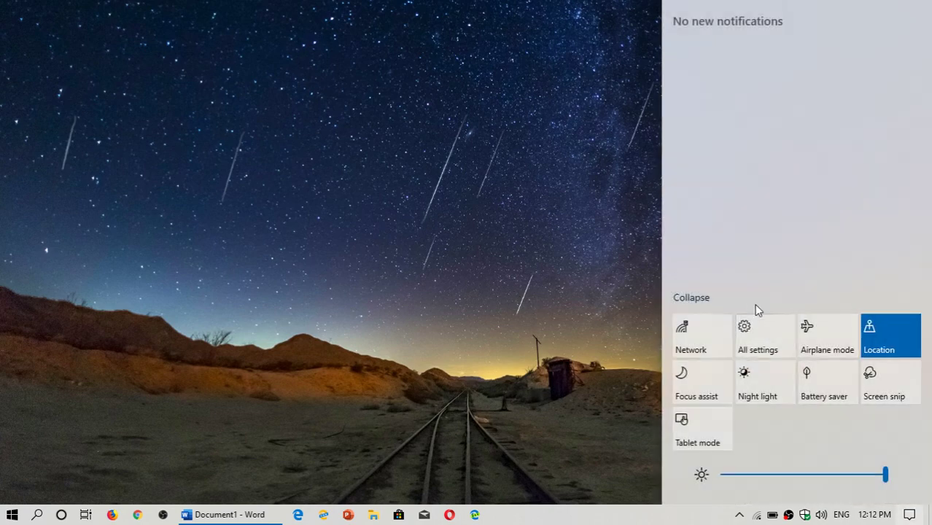
pyautogui.click(752, 333)
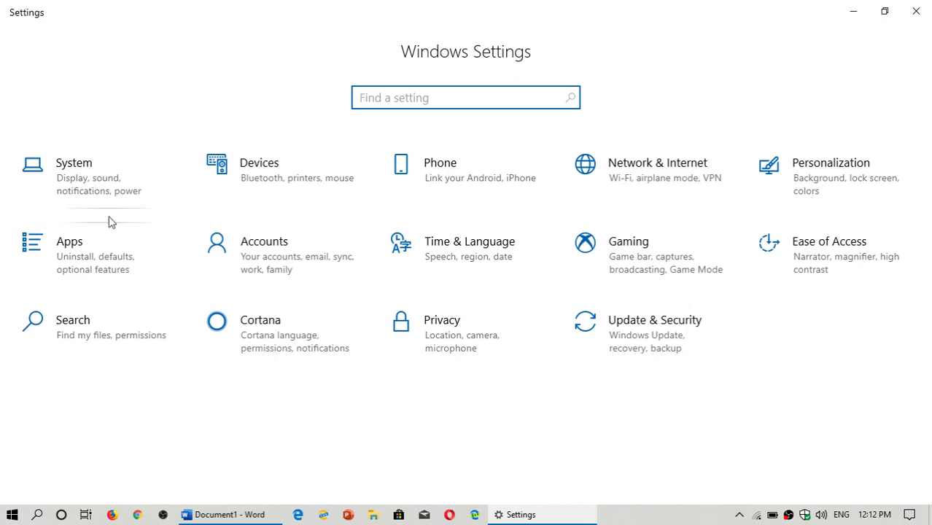
# Go to System > Display, showing built-in display brightness at full and Night light off
pyautogui.click(96, 163)
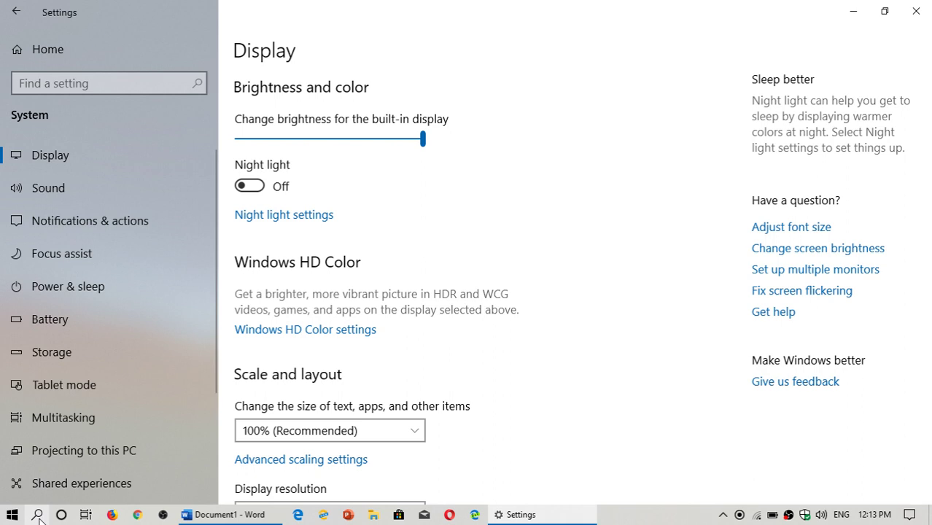
# Search Windows for 'catal' and launch AMD Catalyst Control Center from the results
pyautogui.click(37, 514)
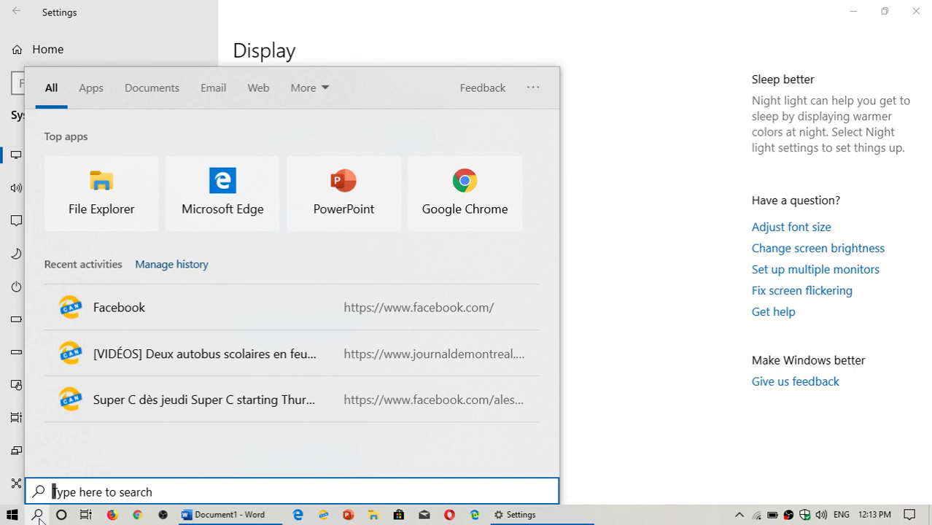
pyautogui.write('catal')
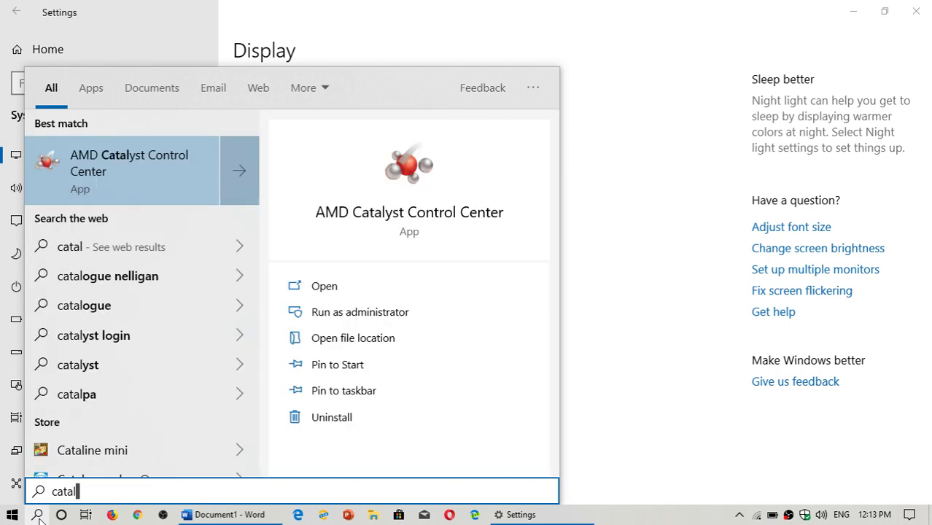
pyautogui.click(391, 227)
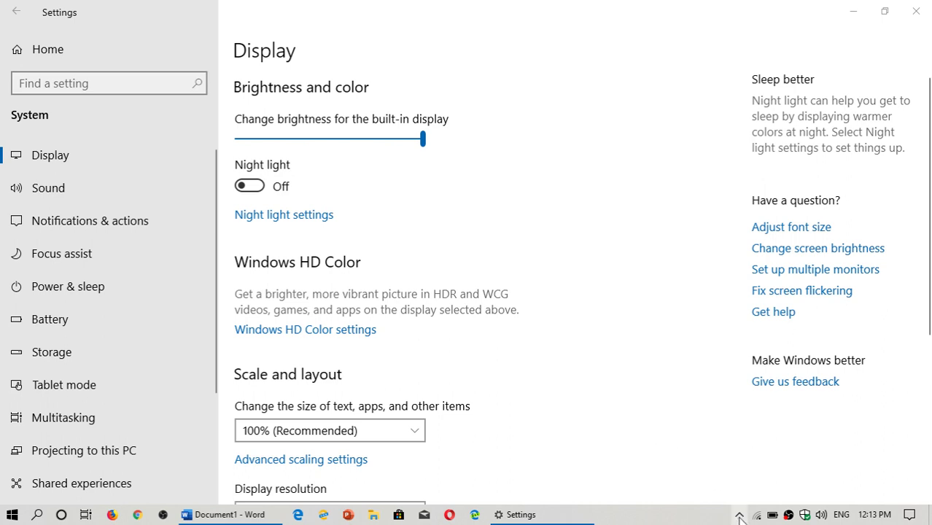
# Scroll the Display page down and show the AMD tray menu listing two Radeon HD 7600M entries
pyautogui.click(738, 515)
pyautogui.click(612, 322)
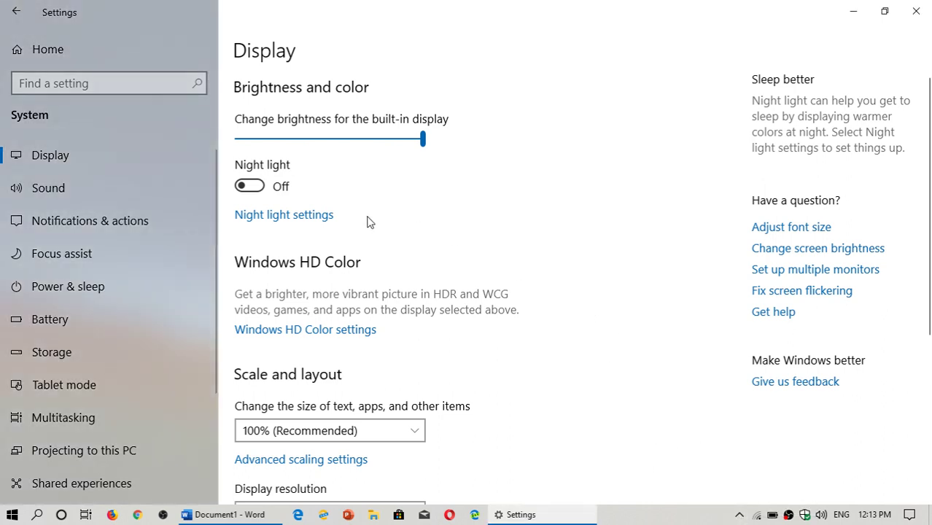
pyautogui.scroll(-3, 383, 263)
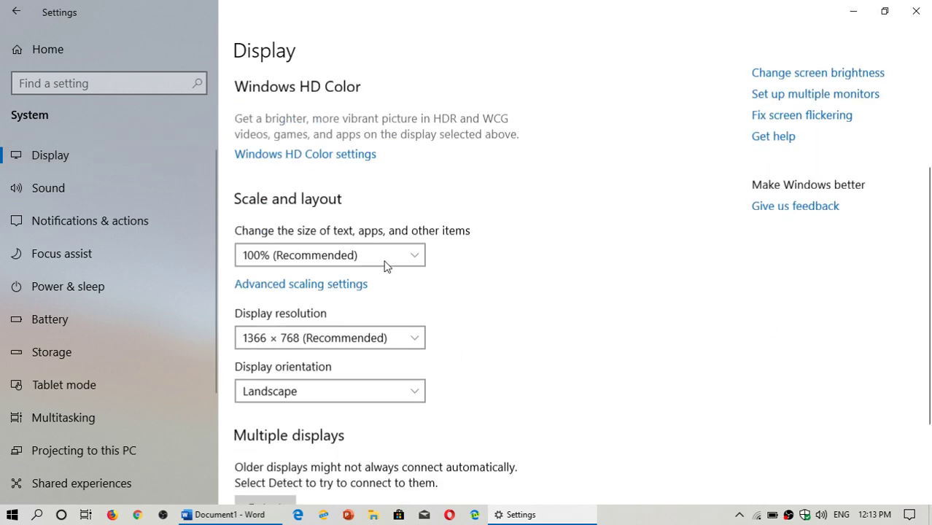
pyautogui.scroll(-1, 392, 341)
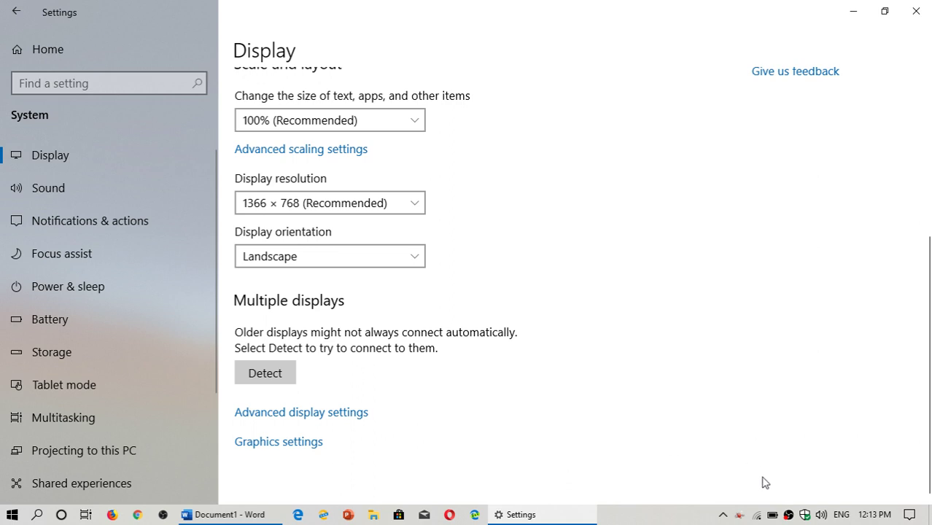
pyautogui.click(740, 514)
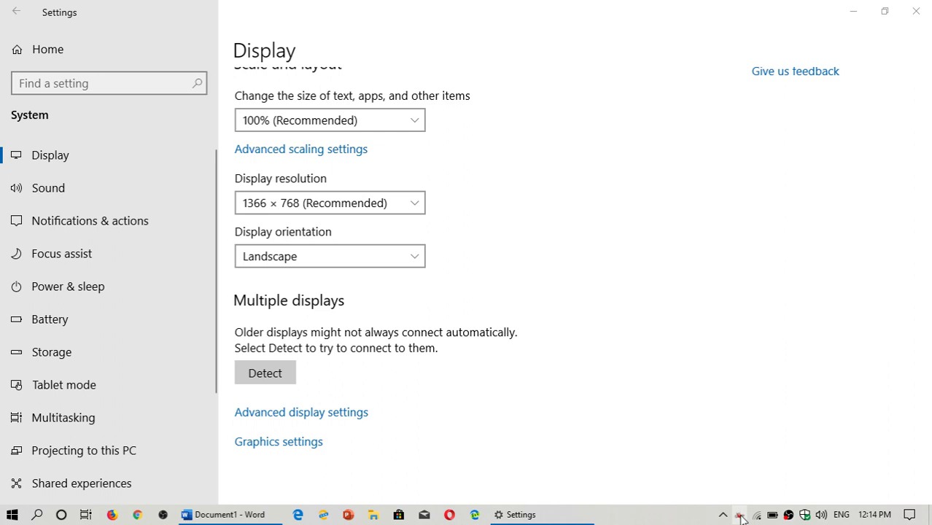
pyautogui.rightClick(740, 515)
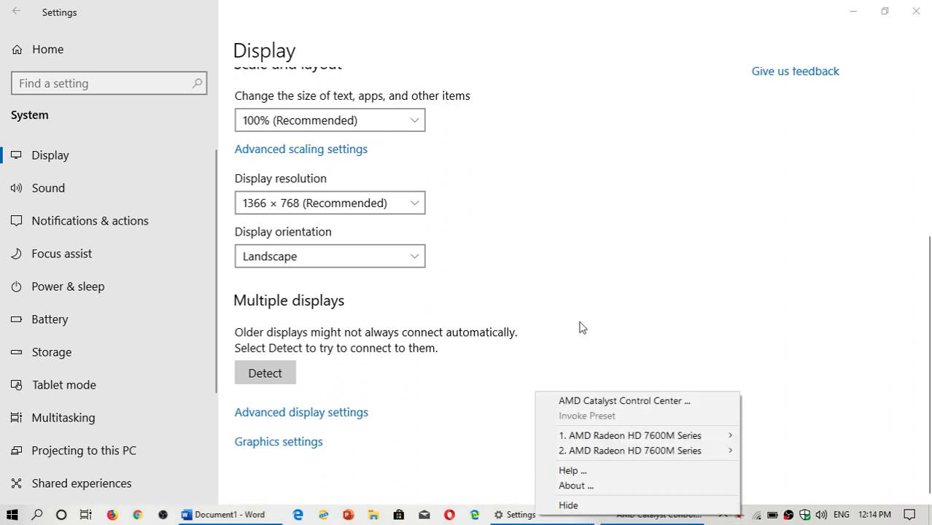
# Dismiss the AMD tray menu, close Settings, then centre and close the AMD Catalyst window
pyautogui.click(594, 275)
pyautogui.click(916, 11)
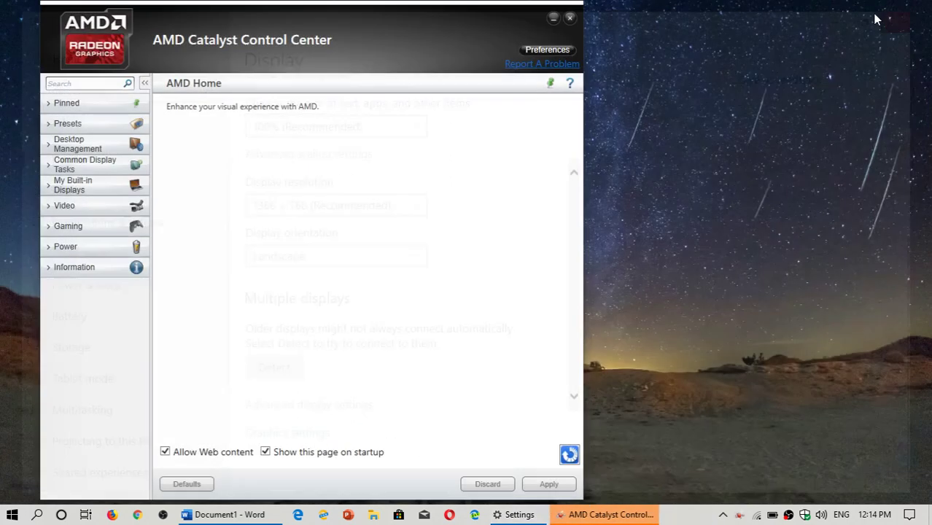
pyautogui.moveTo(370, 28); pyautogui.dragTo(475, 31)
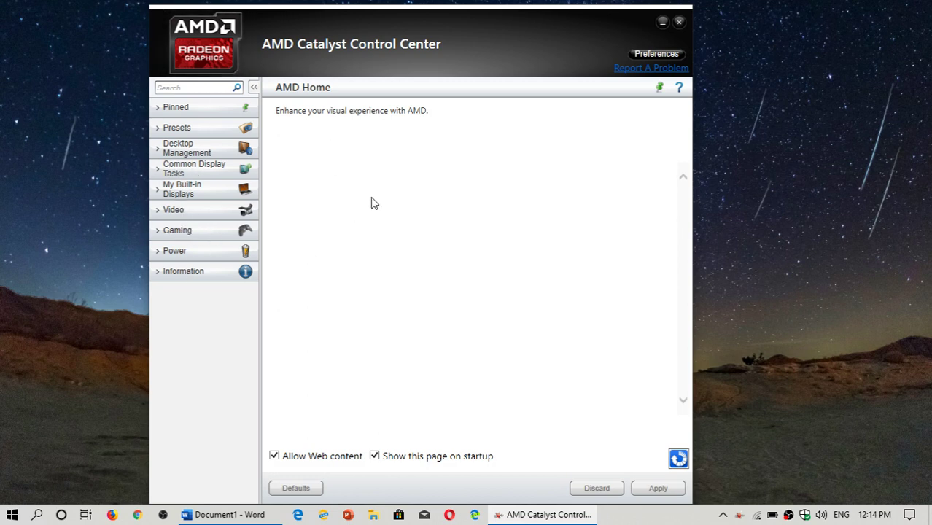
pyautogui.click(678, 22)
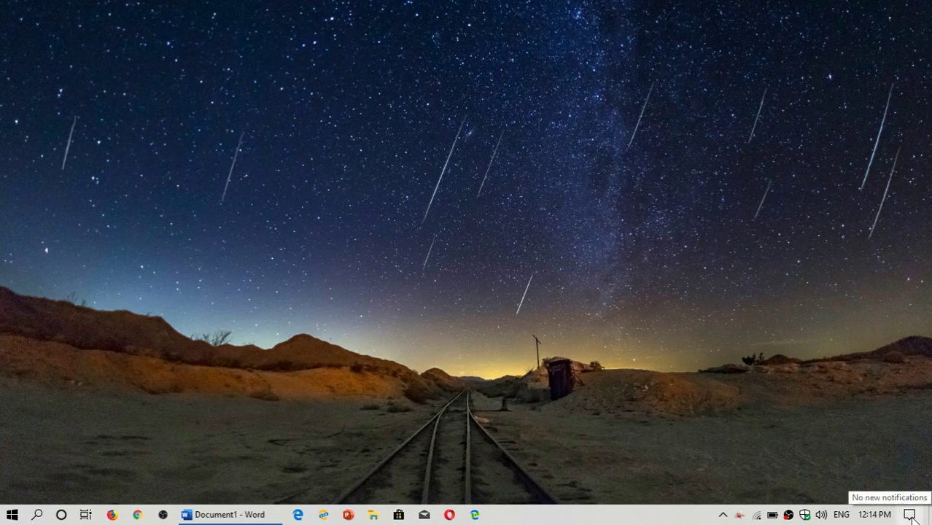
pyautogui.click(910, 515)
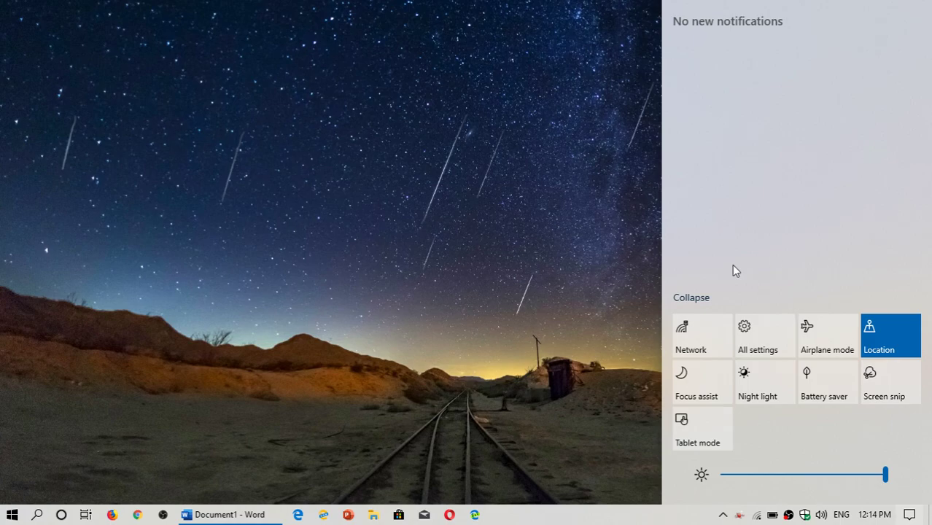
pyautogui.click(758, 335)
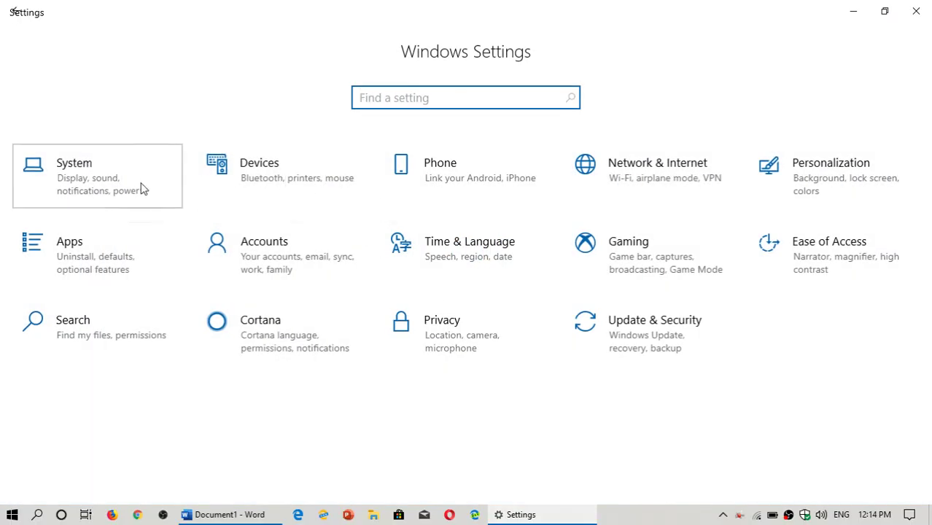
pyautogui.click(141, 188)
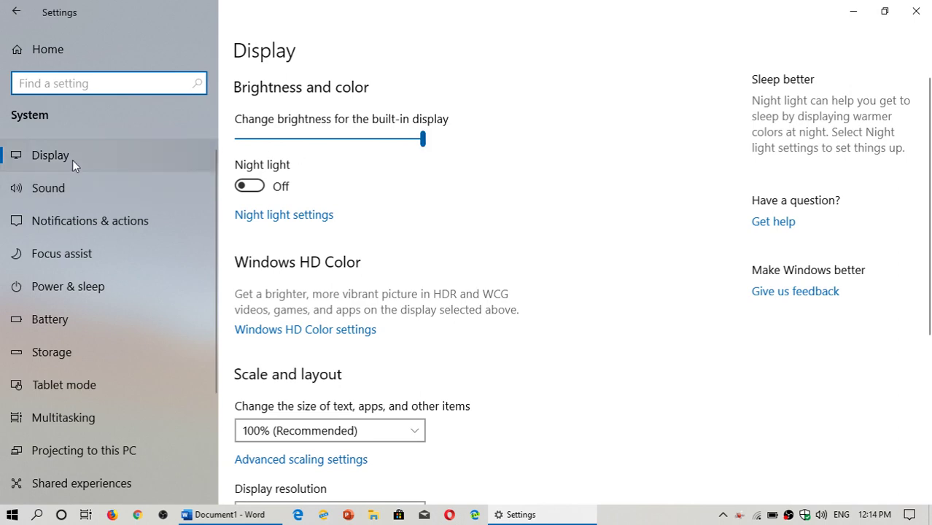
pyautogui.scroll(-5, 399, 256)
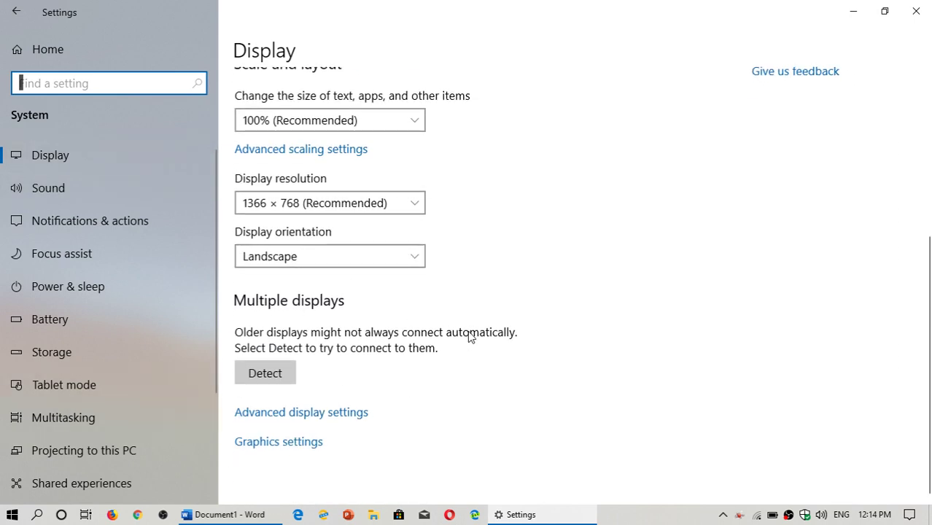
pyautogui.click(916, 11)
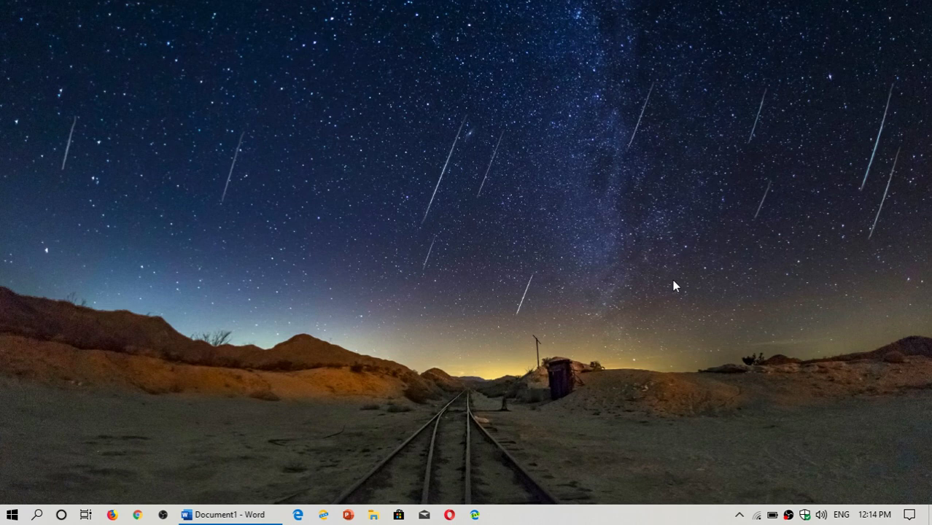
pyautogui.click(739, 515)
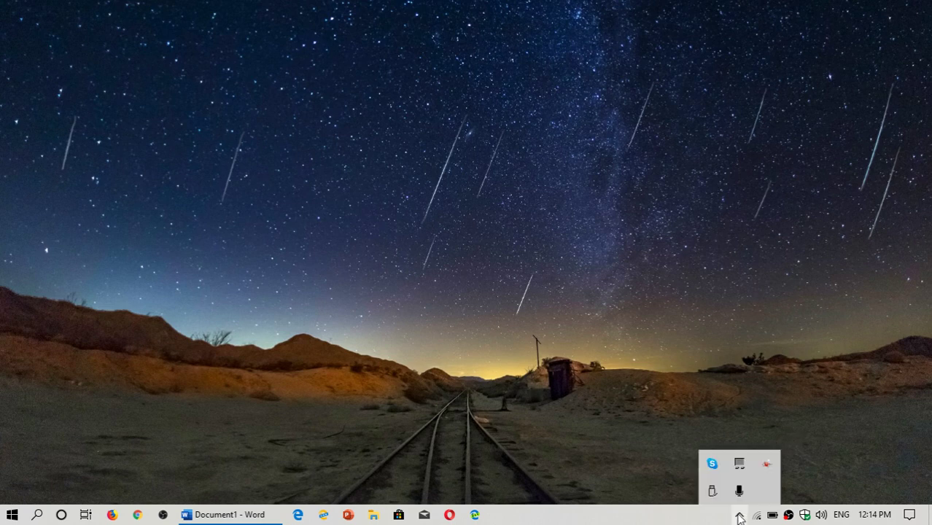
pyautogui.doubleClick(768, 468)
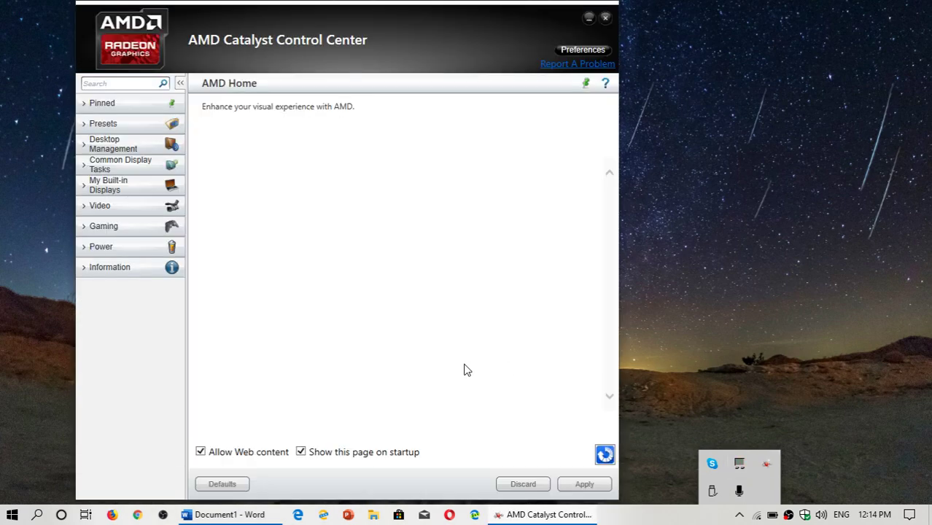
pyautogui.click(248, 274)
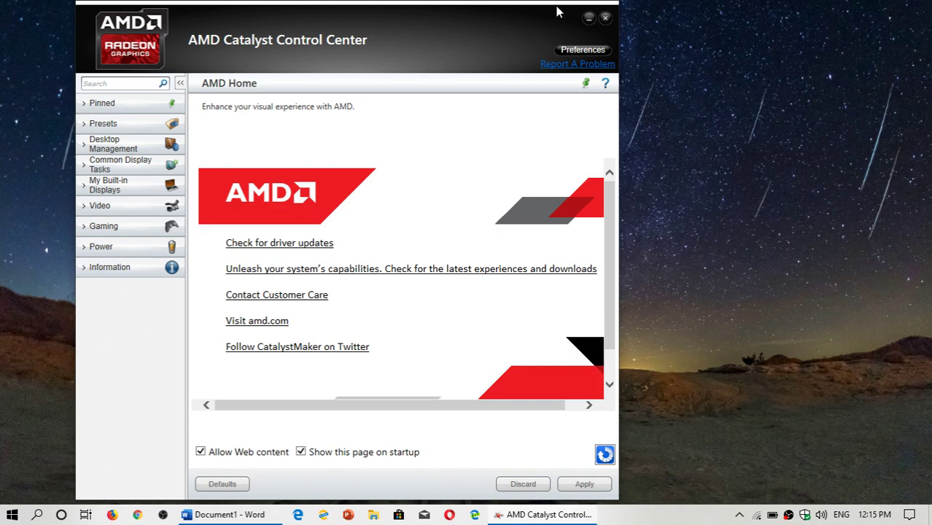
pyautogui.click(606, 18)
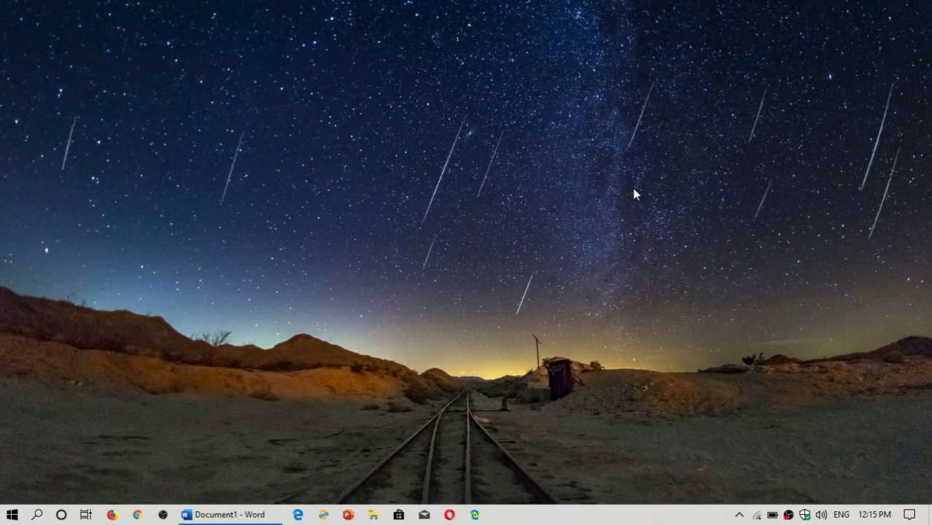
pyautogui.click(909, 515)
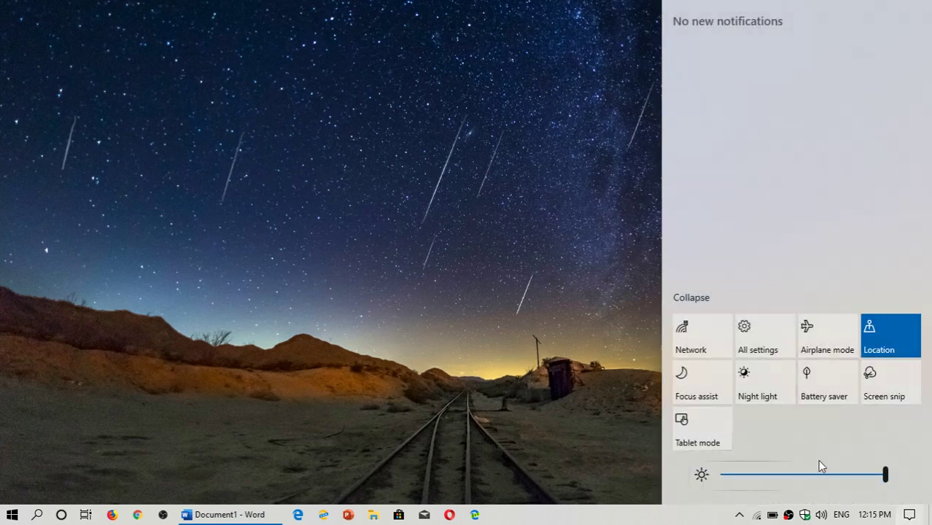
pyautogui.click(494, 330)
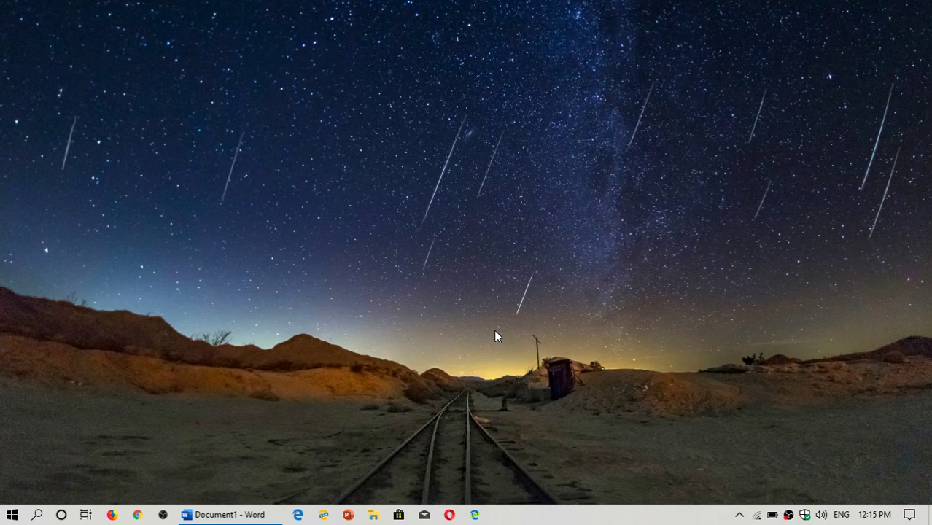